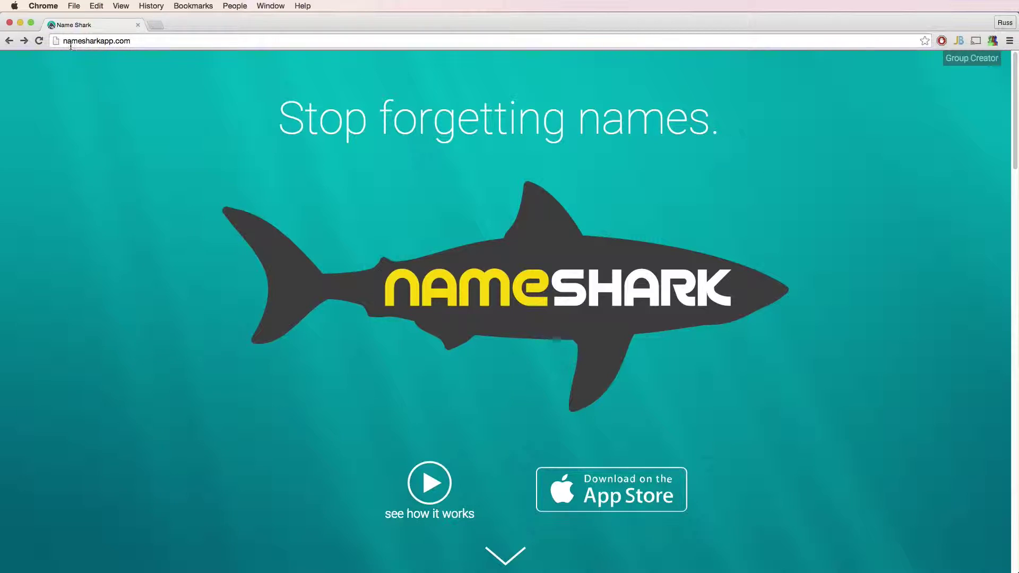
# Launch the Group Creator extension from the browser toolbar on nameshark.com.
pyautogui.moveTo(64, 42); pyautogui.dragTo(177, 43)
pyautogui.click(132, 79)
pyautogui.click(954, 62)
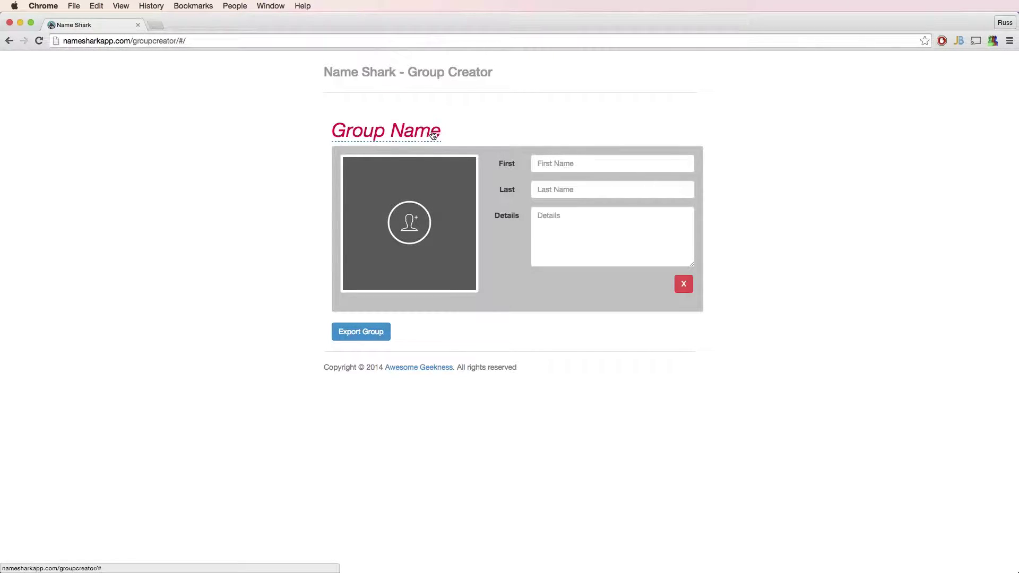
# Rename the group to 'Volunteers'.
pyautogui.click(435, 132)
pyautogui.write('Volunteers')
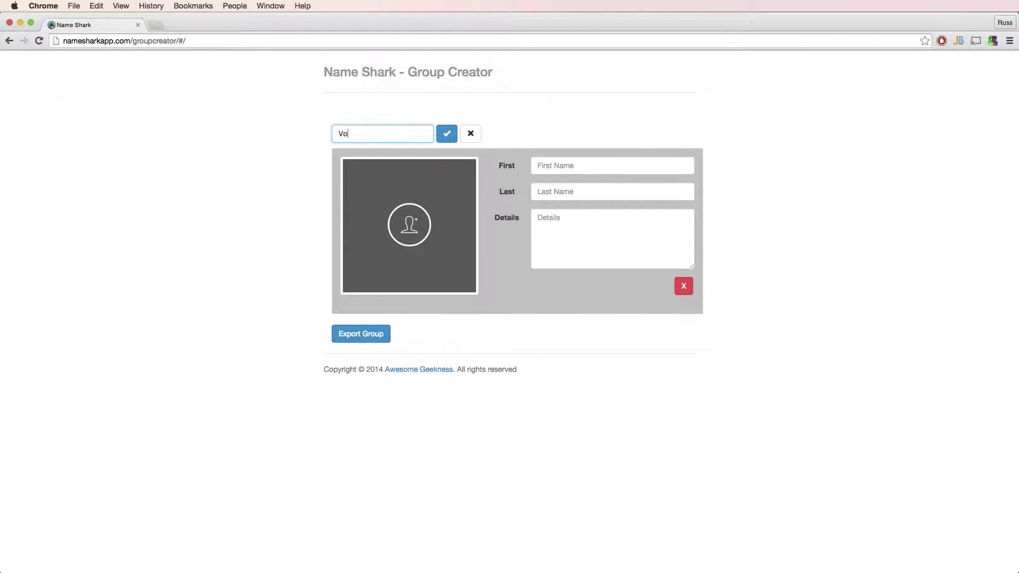
pyautogui.press('Return')
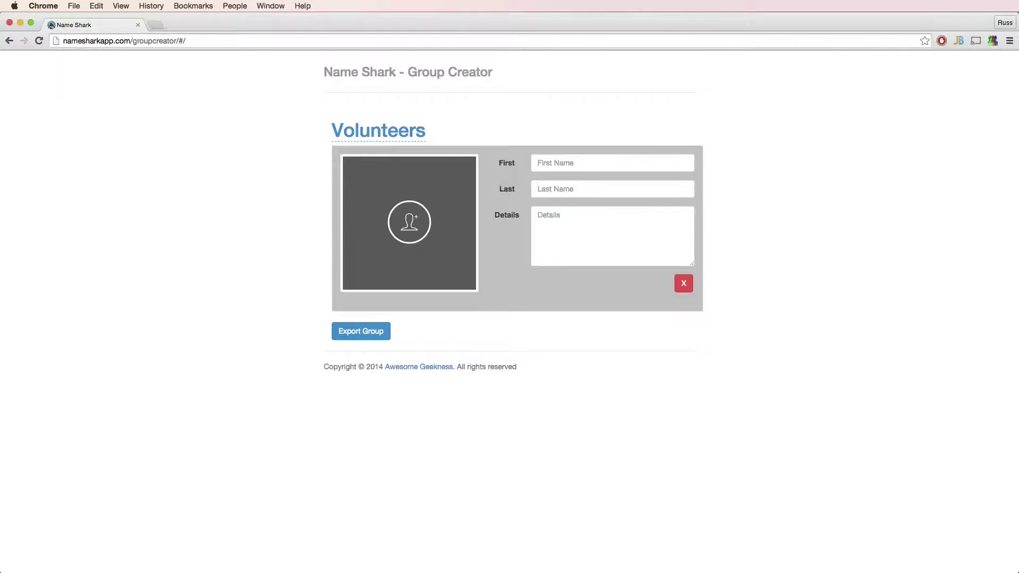
# Load all seven photos from the Volunteers folder and accept the adjusted crop.
pyautogui.click(448, 233)
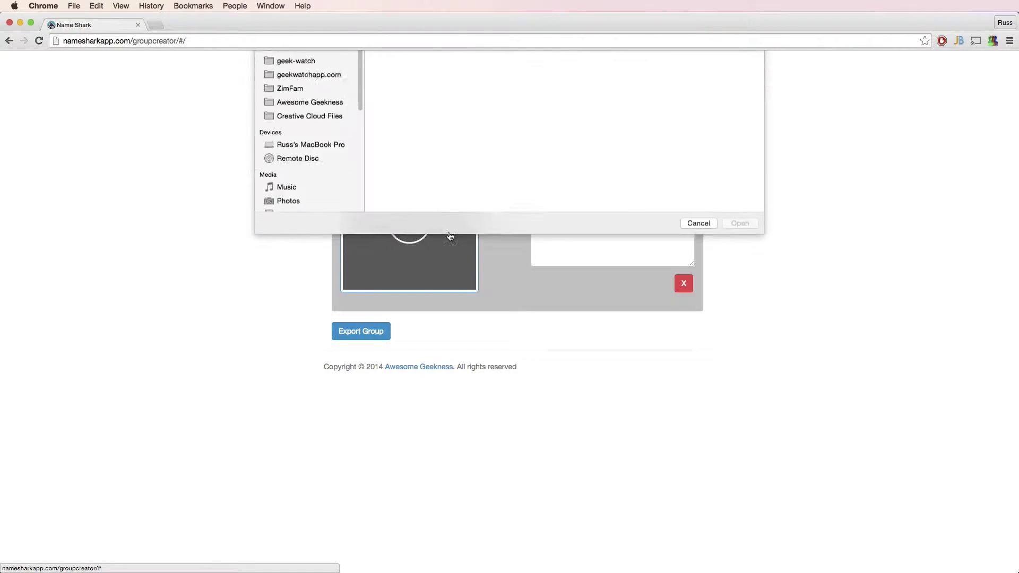
pyautogui.click(402, 112)
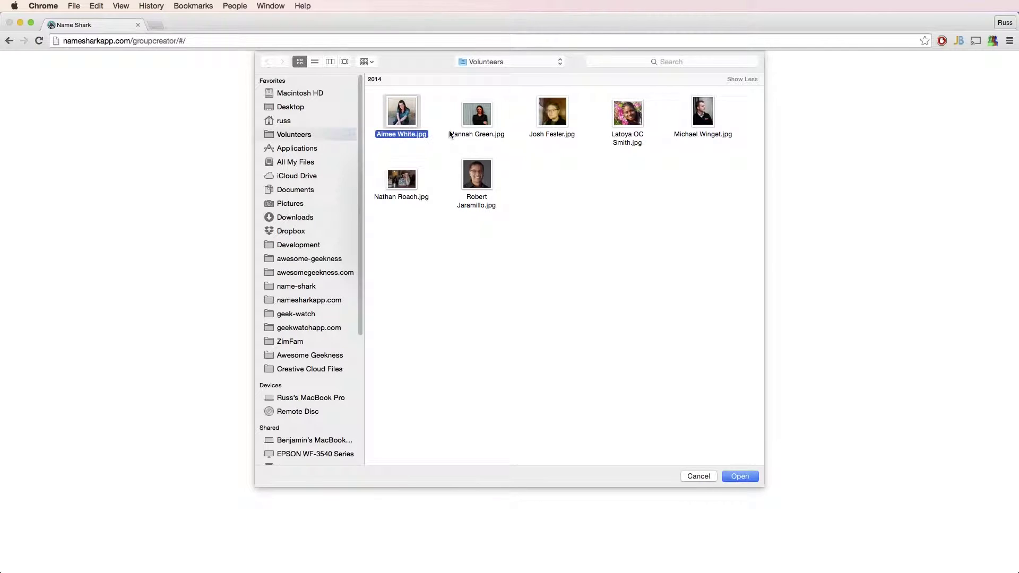
pyautogui.keyDown('shift'); pyautogui.click(486, 174); pyautogui.keyUp('shift')
pyautogui.click(731, 475)
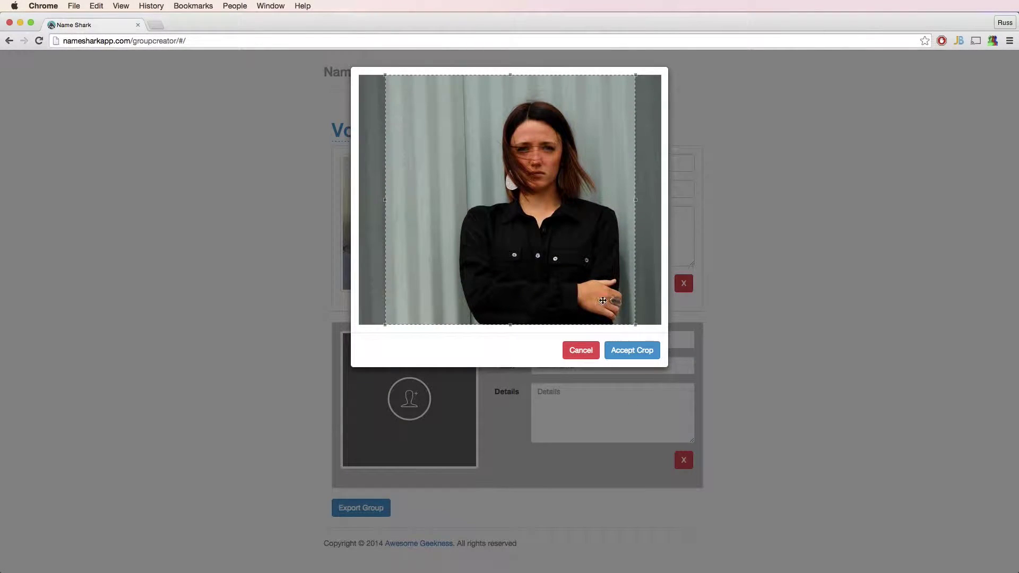
pyautogui.moveTo(565, 257); pyautogui.dragTo(597, 256)
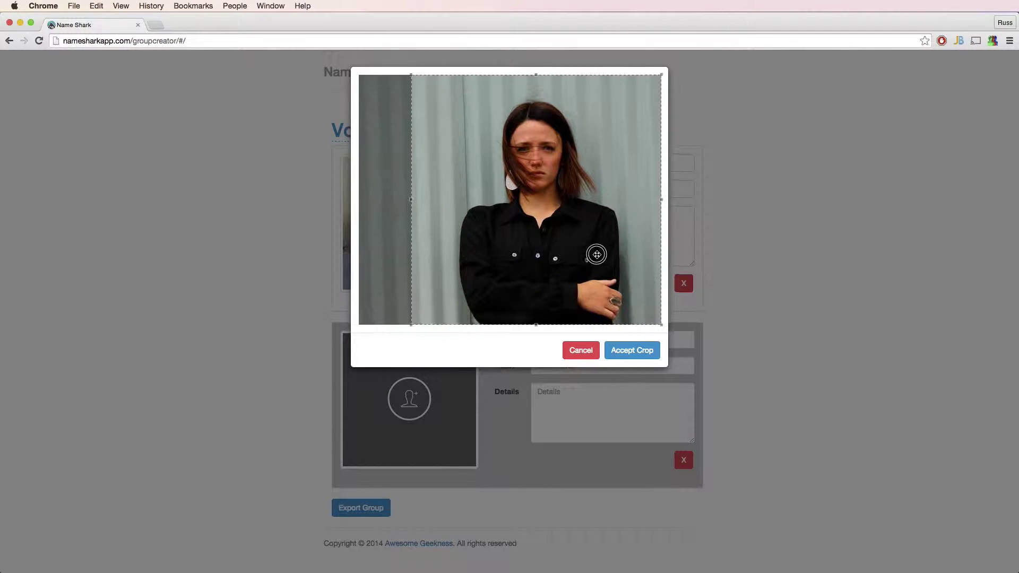
pyautogui.click(631, 351)
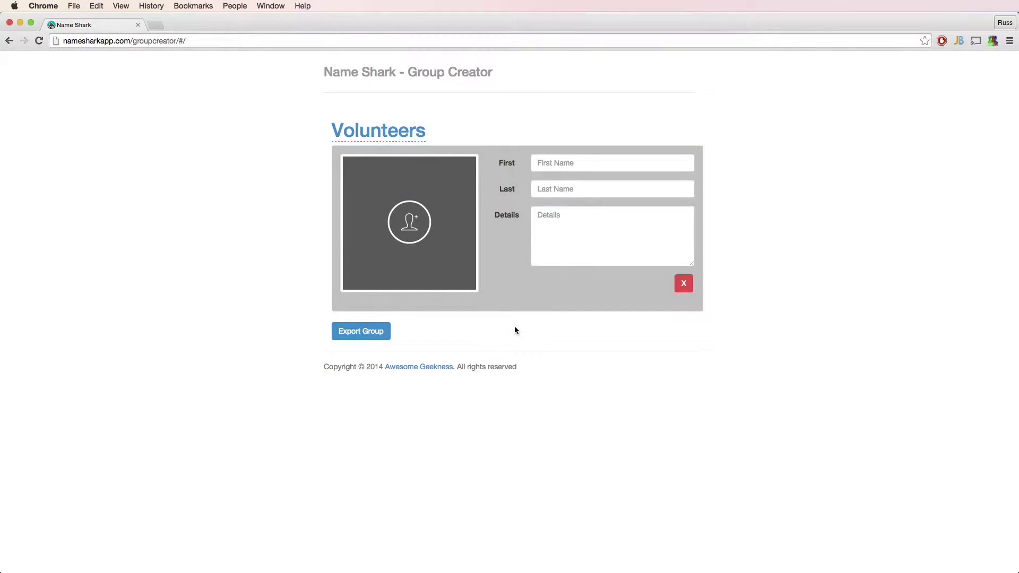
# Drag all seven Volunteers photos from Finder onto the photo box and accept the crop.
pyautogui.press('super+Tab')
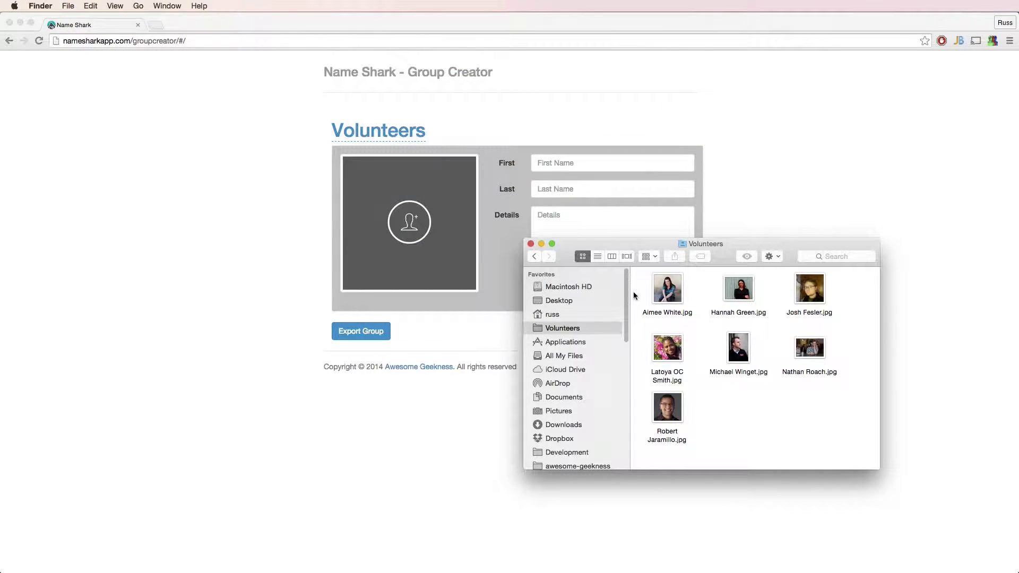
pyautogui.moveTo(633, 291); pyautogui.dragTo(846, 446)
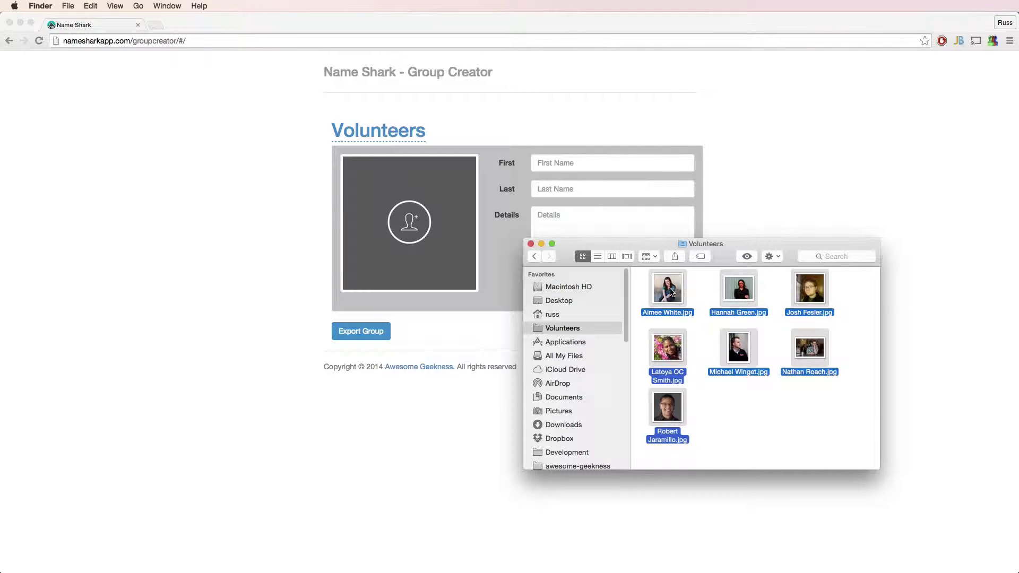
pyautogui.moveTo(670, 291); pyautogui.dragTo(594, 276)
pyautogui.click(632, 351)
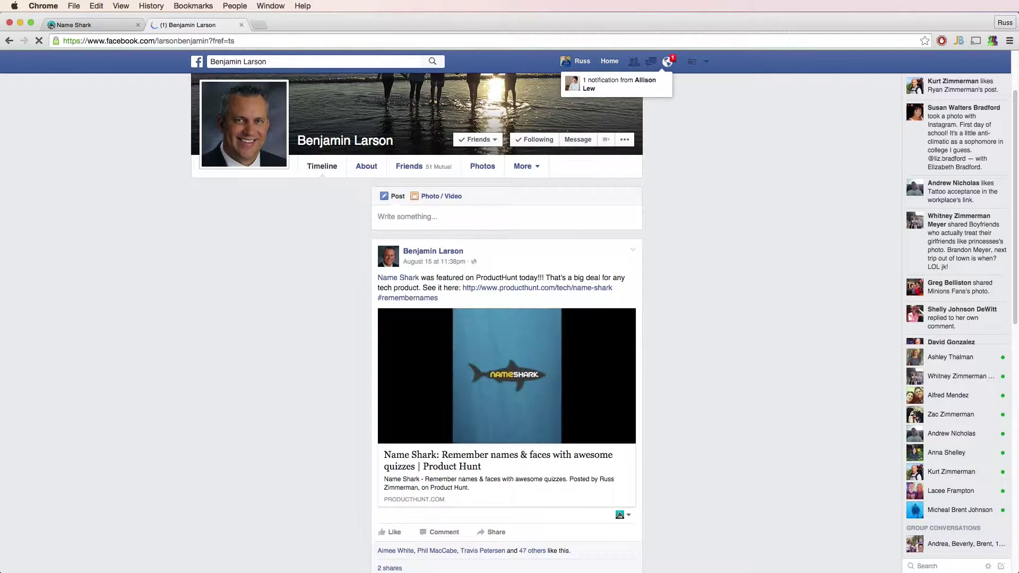
# Copy the friend's Facebook profile picture and switch back to the Name Shark tab.
pyautogui.click(263, 121)
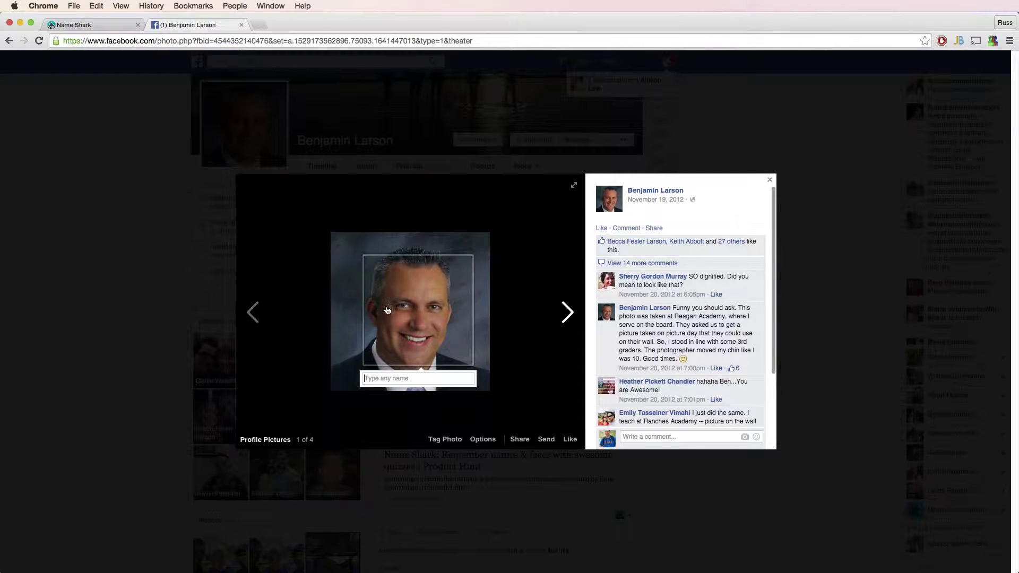
pyautogui.rightClick(347, 318)
pyautogui.click(359, 345)
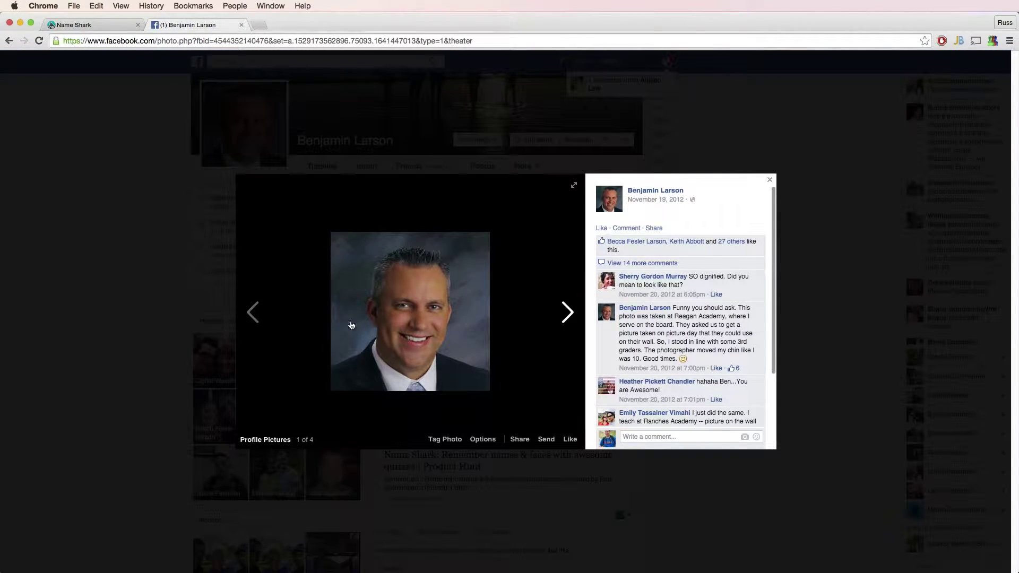
pyautogui.click(121, 29)
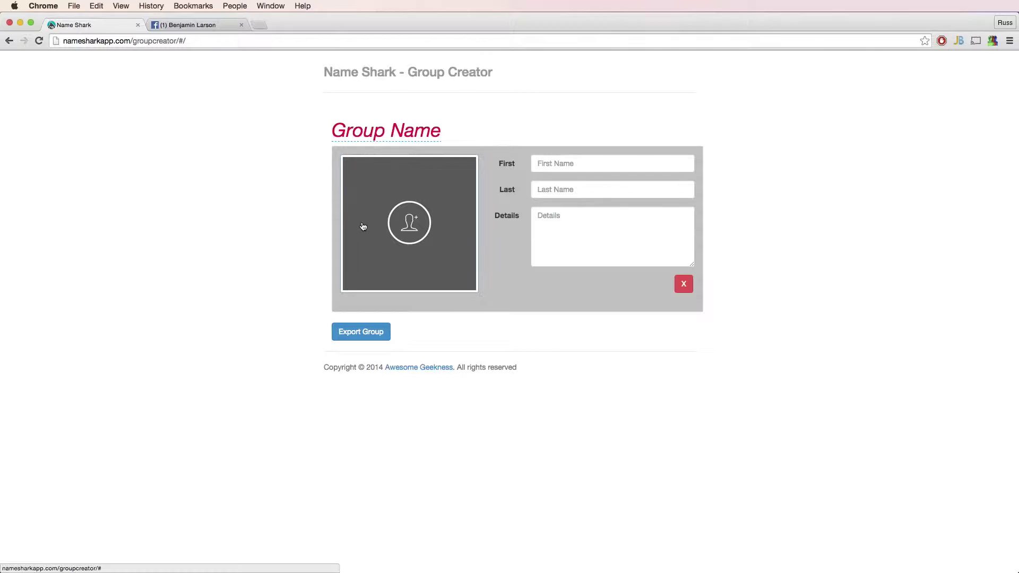
# Paste the copied photo into the first card and enter the person's first and last name.
pyautogui.rightClick(554, 164)
pyautogui.click(567, 218)
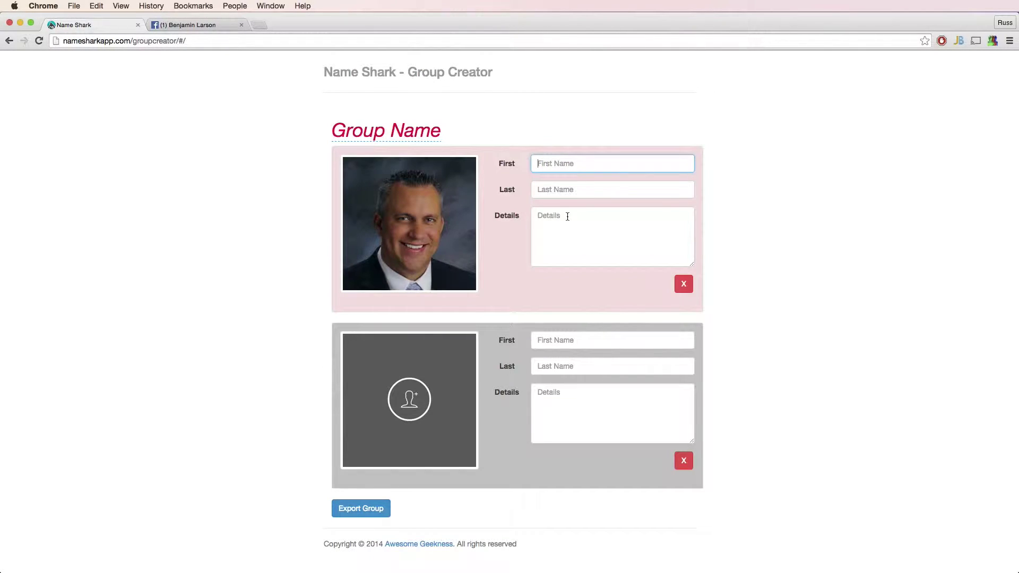
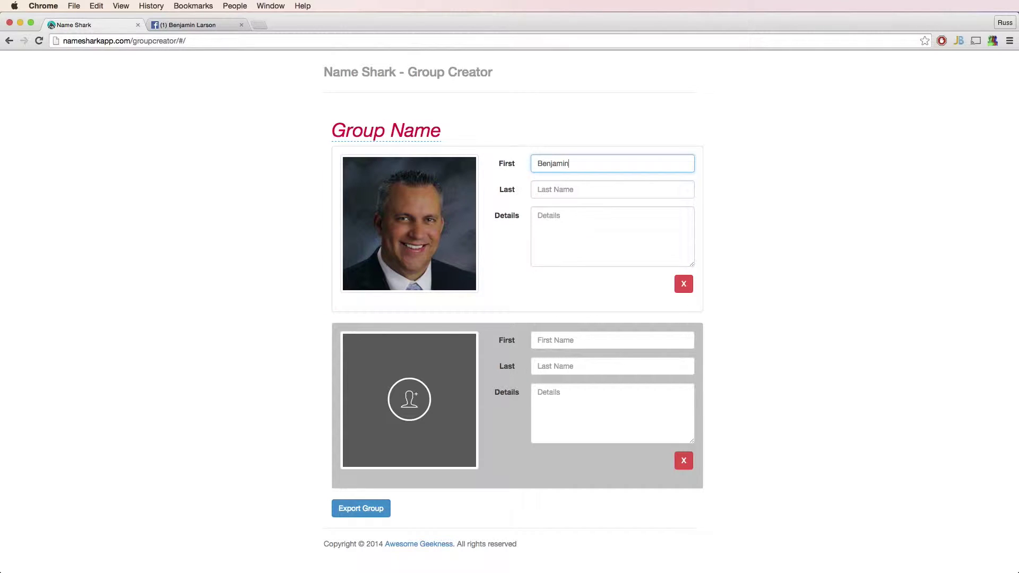
pyautogui.press('Tab')
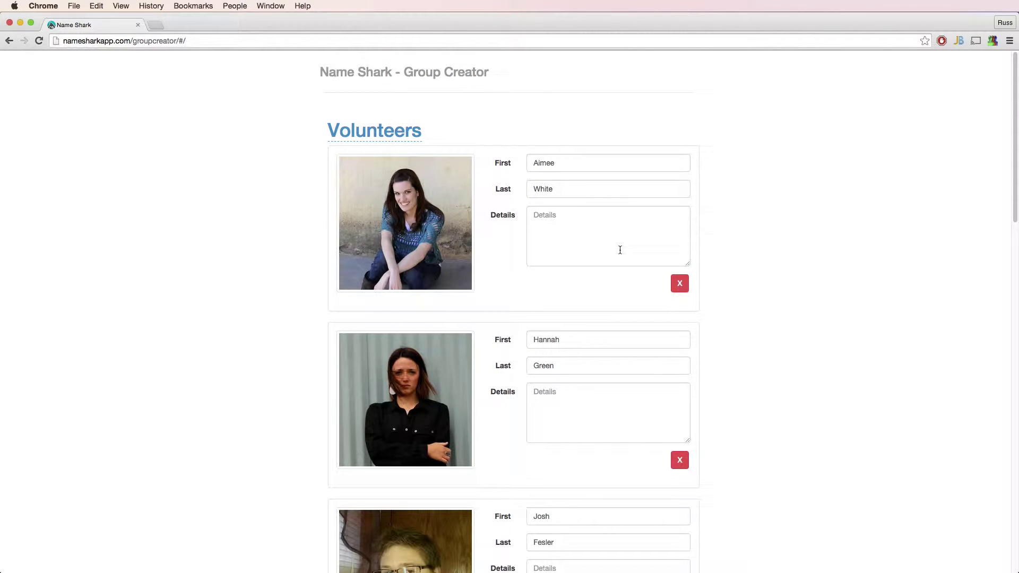
# Enter 'Tuesday' and 'Monday' as details for the first two volunteers.
pyautogui.click(617, 247)
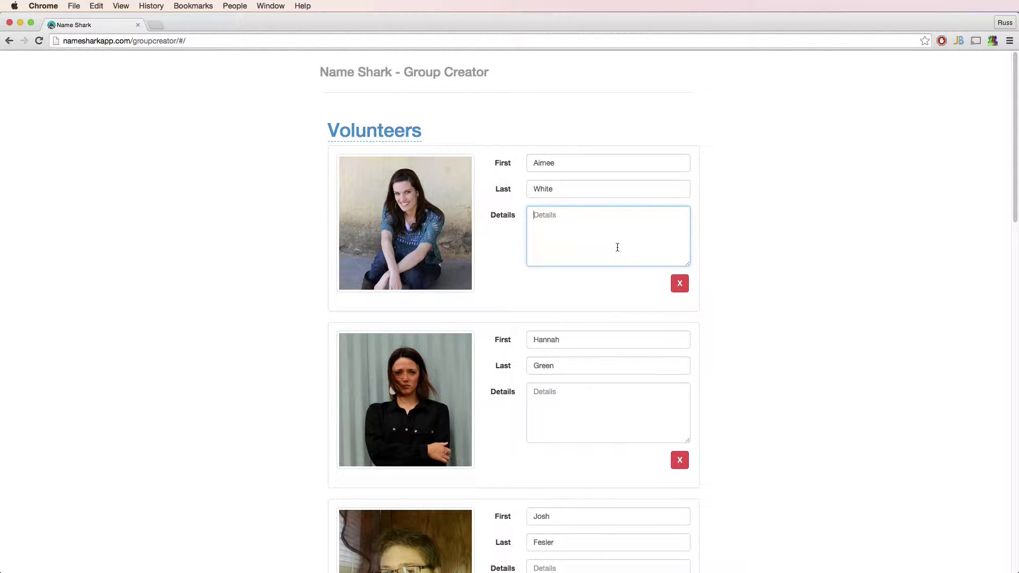
pyautogui.write('Tuesday')
pyautogui.click(571, 420)
pyautogui.write('M')
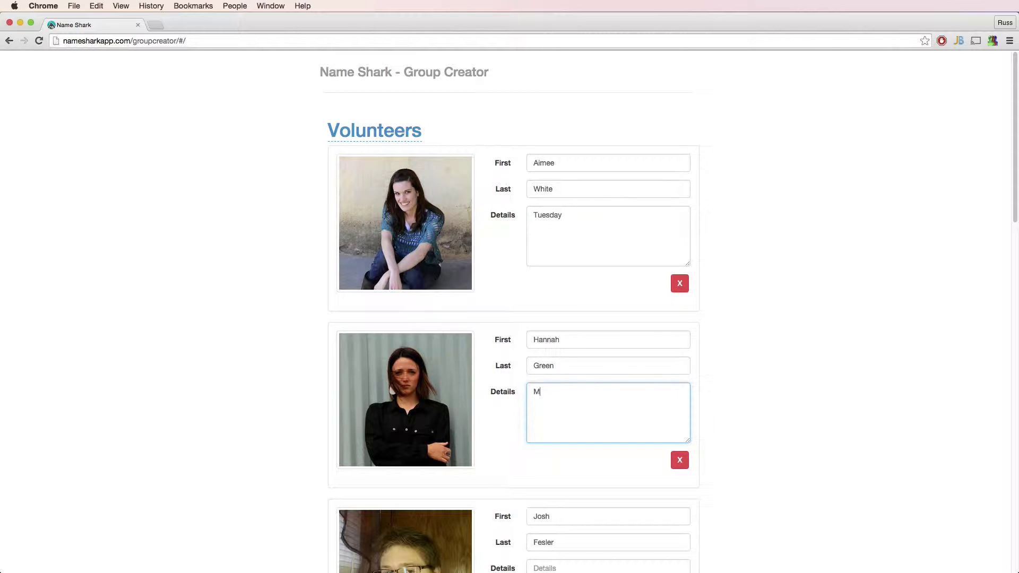
pyautogui.write('onday')
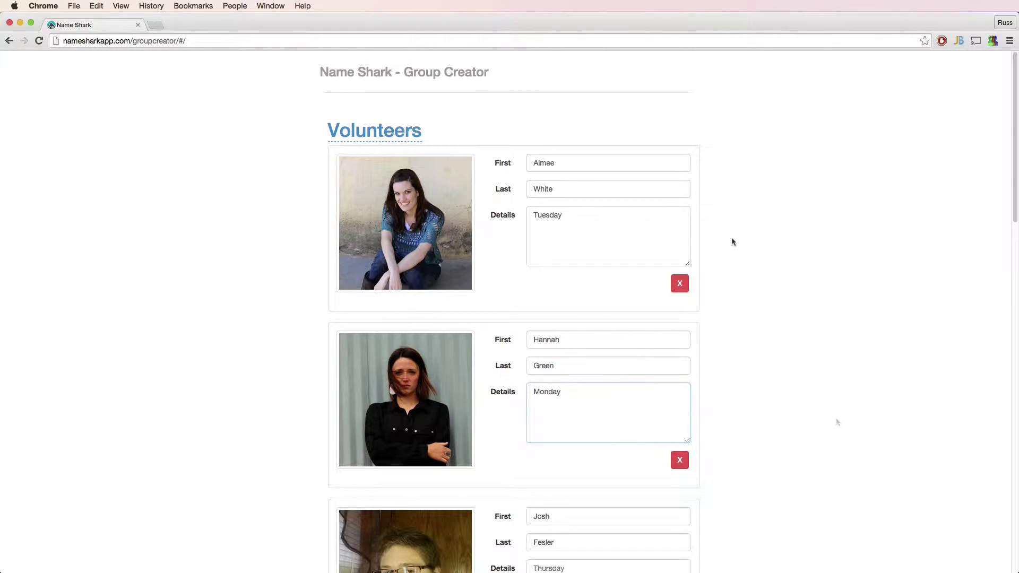
# Move the second card to the top and export the group as Volunteers.json.
pyautogui.moveTo(498, 396); pyautogui.dragTo(489, 223)
pyautogui.scroll(-10, 530, 329)
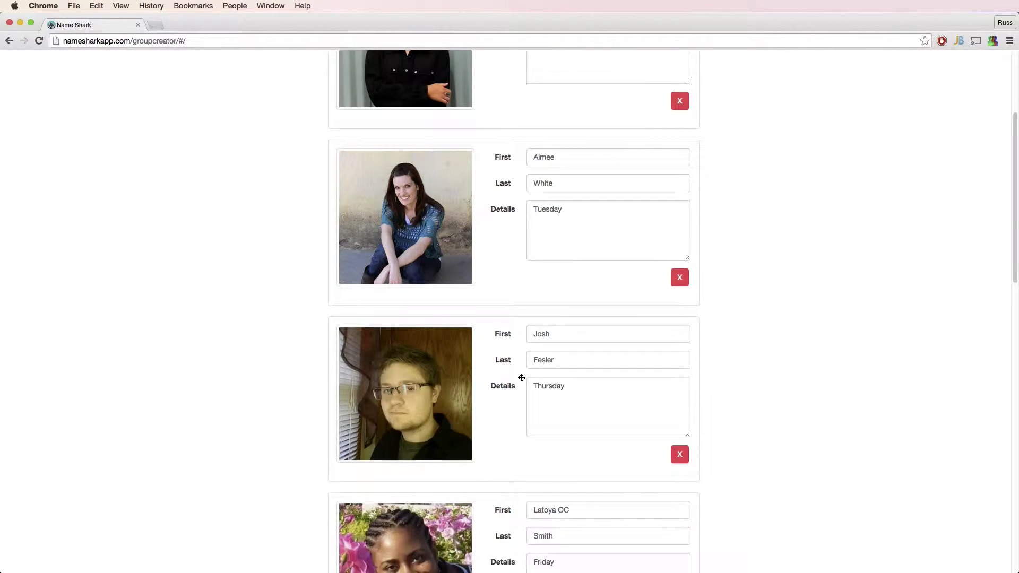
pyautogui.scroll(-2, 517, 435)
pyautogui.moveTo(514, 446); pyautogui.dragTo(499, 69)
pyautogui.scroll(-20, 804, 264)
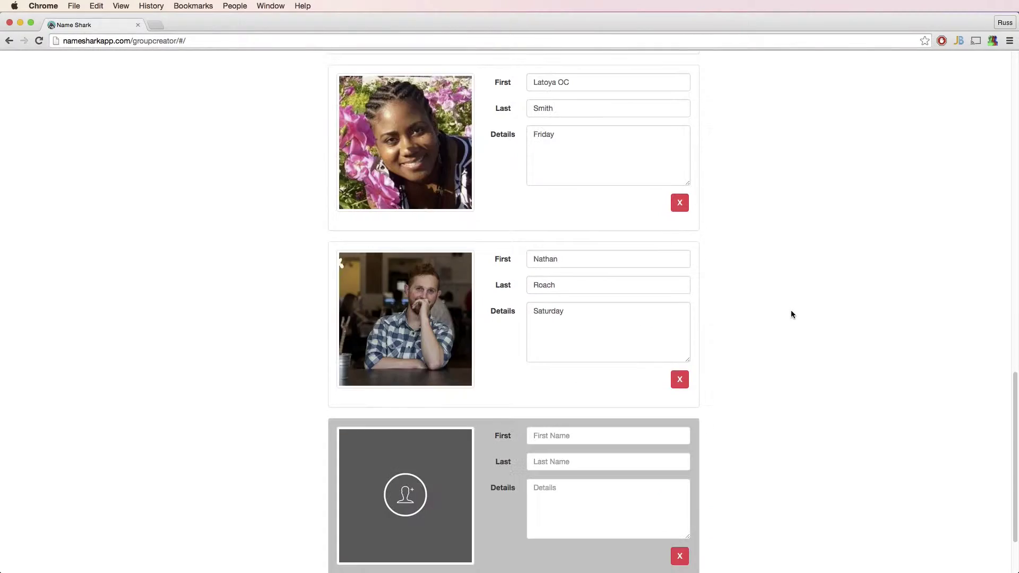
pyautogui.click(338, 519)
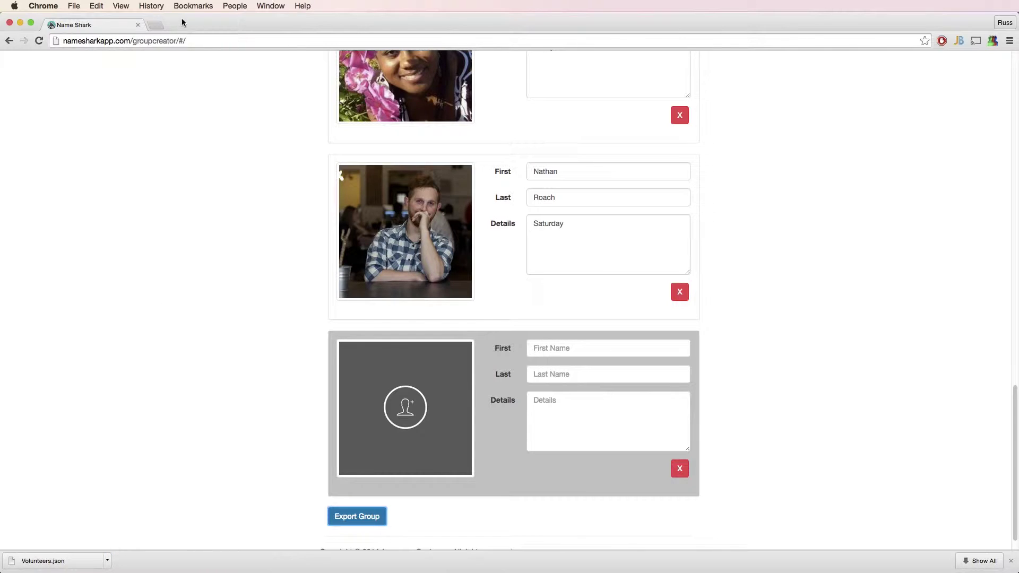
# Go to Dropbox in a new tab and open the Demo folder.
pyautogui.click(158, 24)
pyautogui.write('dropbox.com')
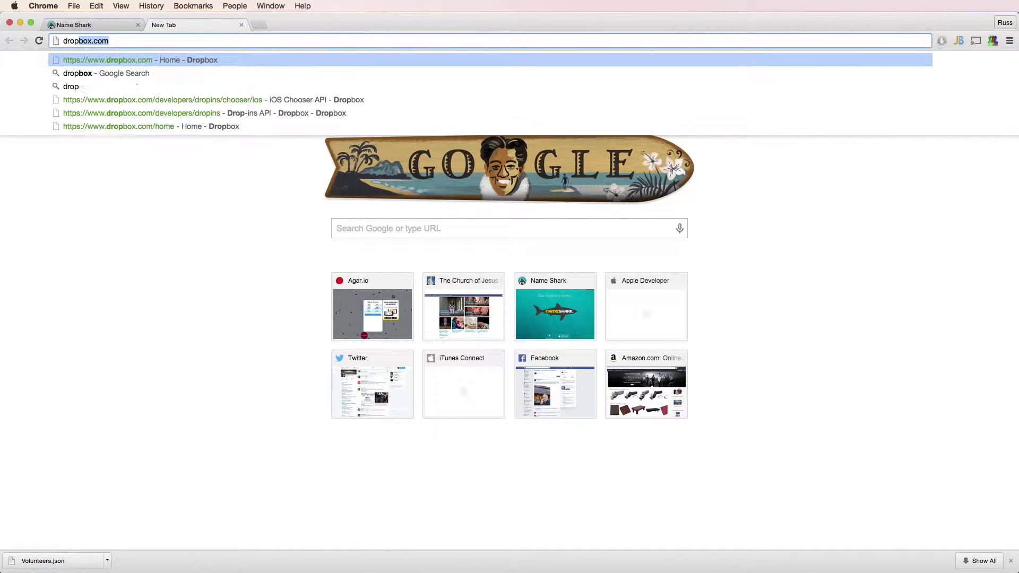
pyautogui.press('Return')
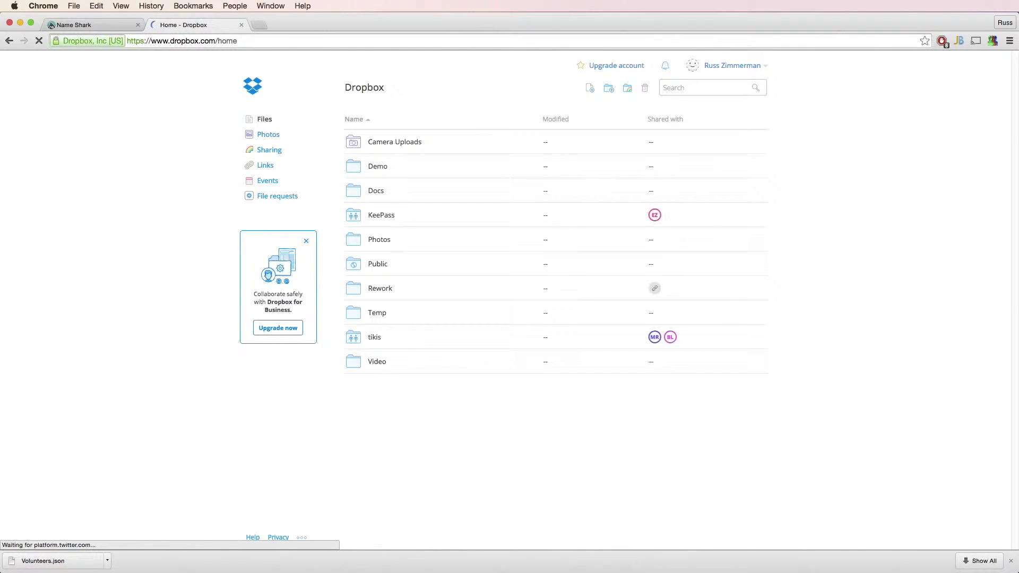
pyautogui.click(378, 166)
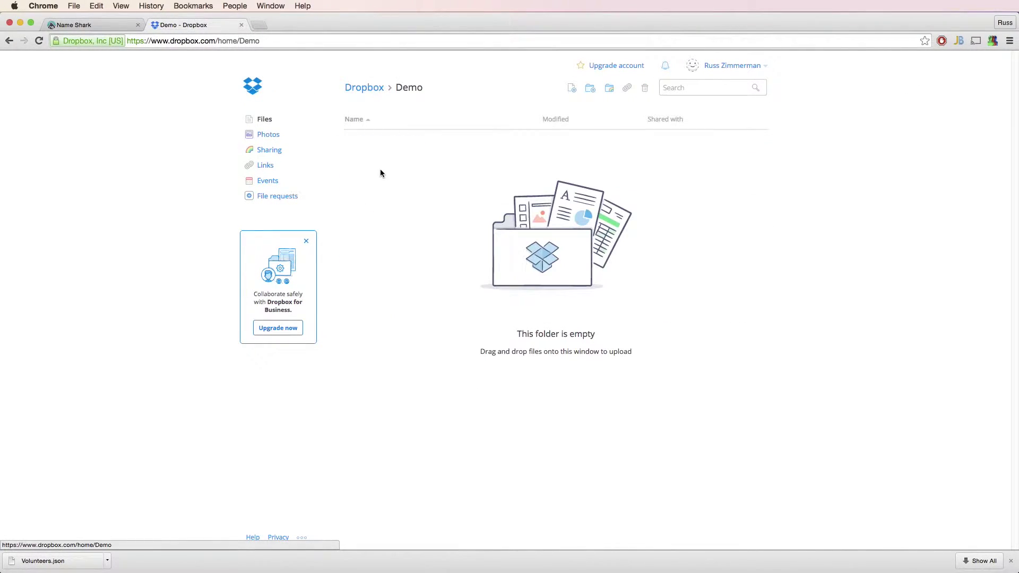
# Upload Volunteers.json from Downloads into the Demo folder.
pyautogui.click(572, 88)
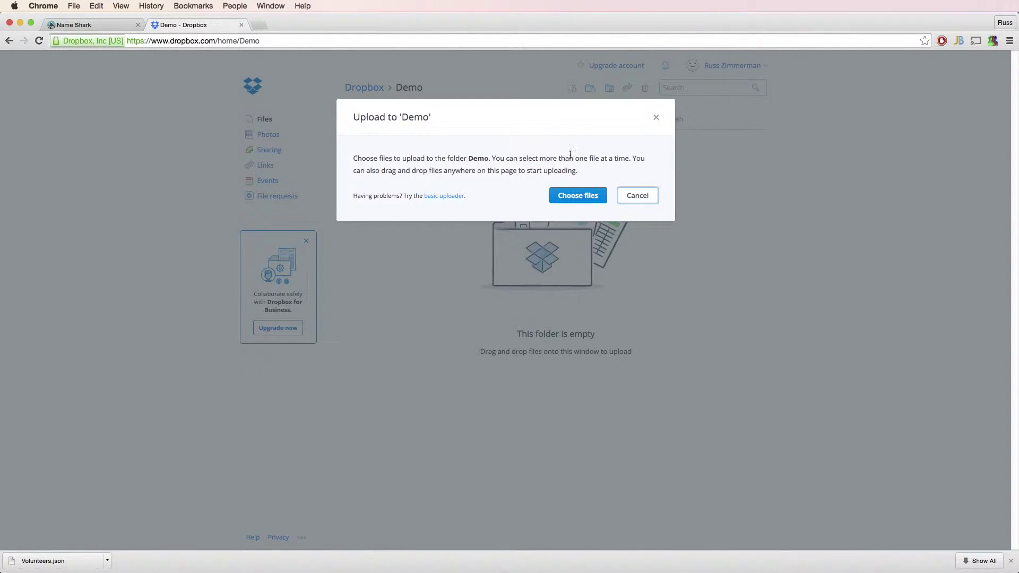
pyautogui.click(577, 196)
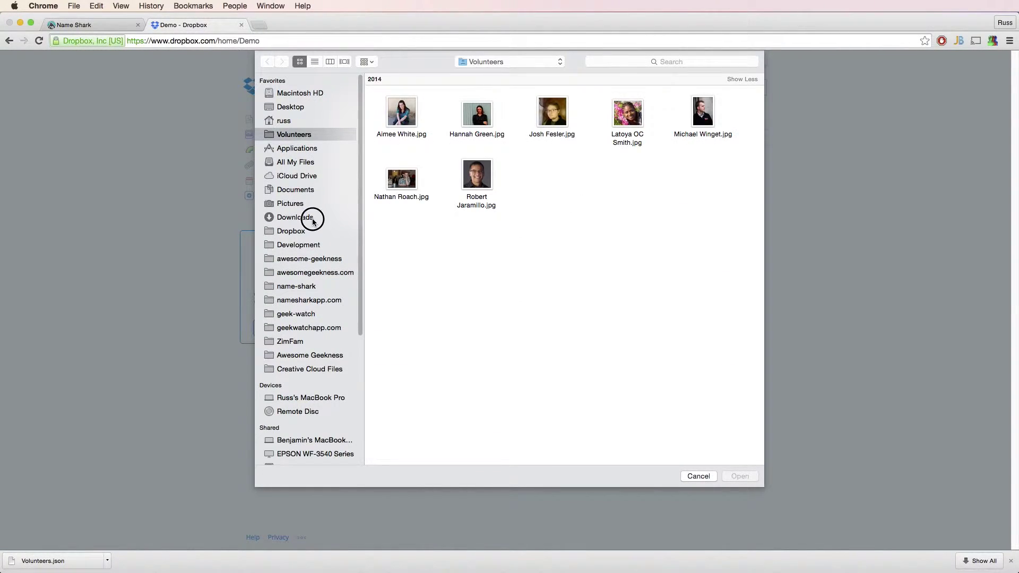
pyautogui.click(312, 219)
pyautogui.click(472, 126)
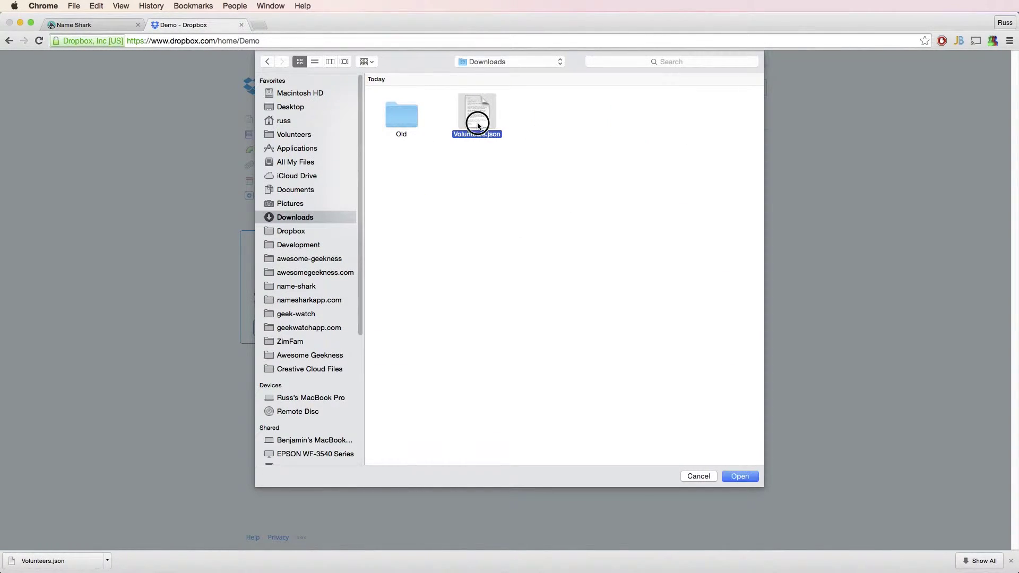
pyautogui.click(741, 475)
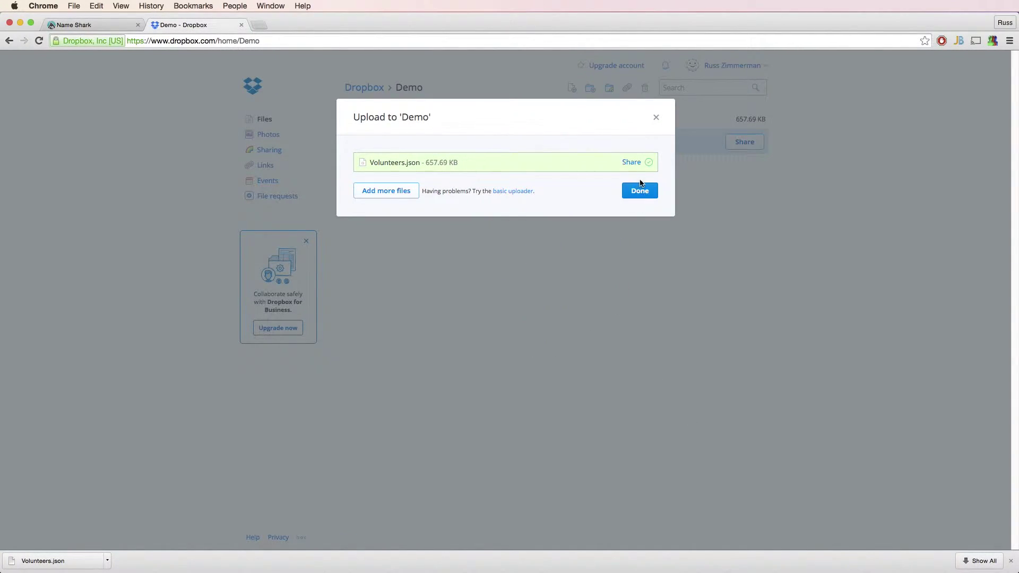
pyautogui.click(640, 191)
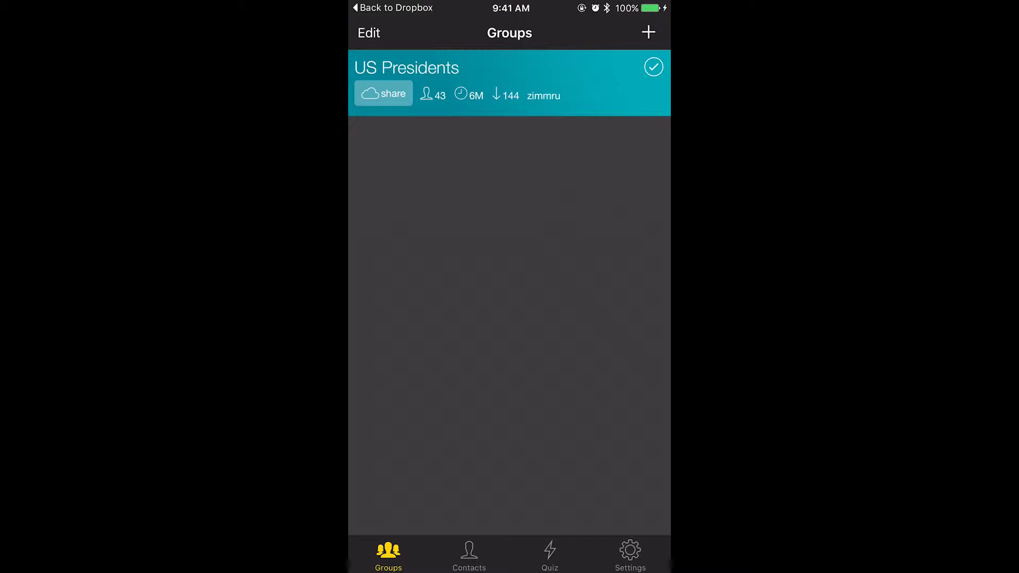
# Start a Dropbox group import in the phone app and sign in to the Dropbox account.
pyautogui.click(648, 32)
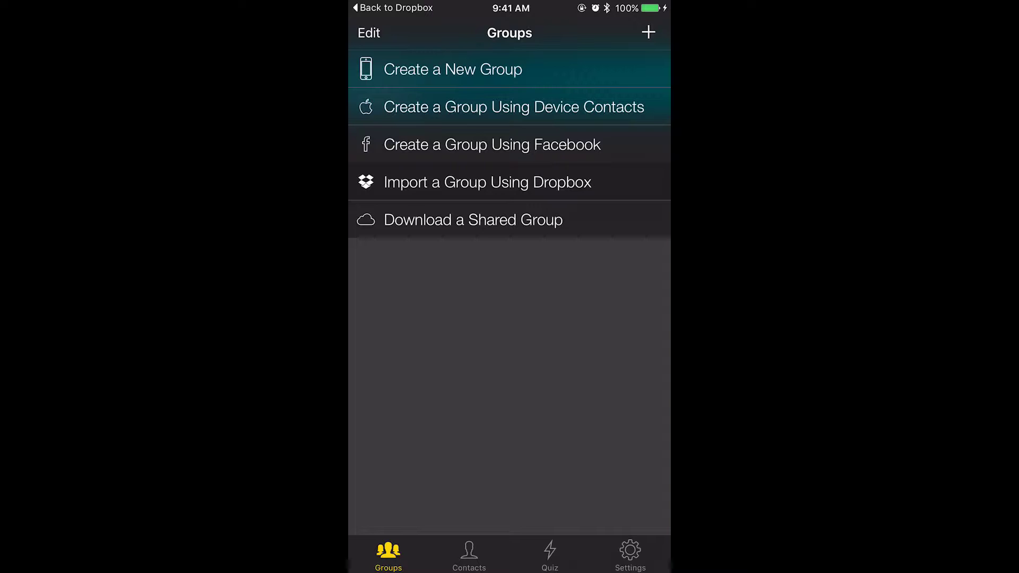
pyautogui.click(487, 182)
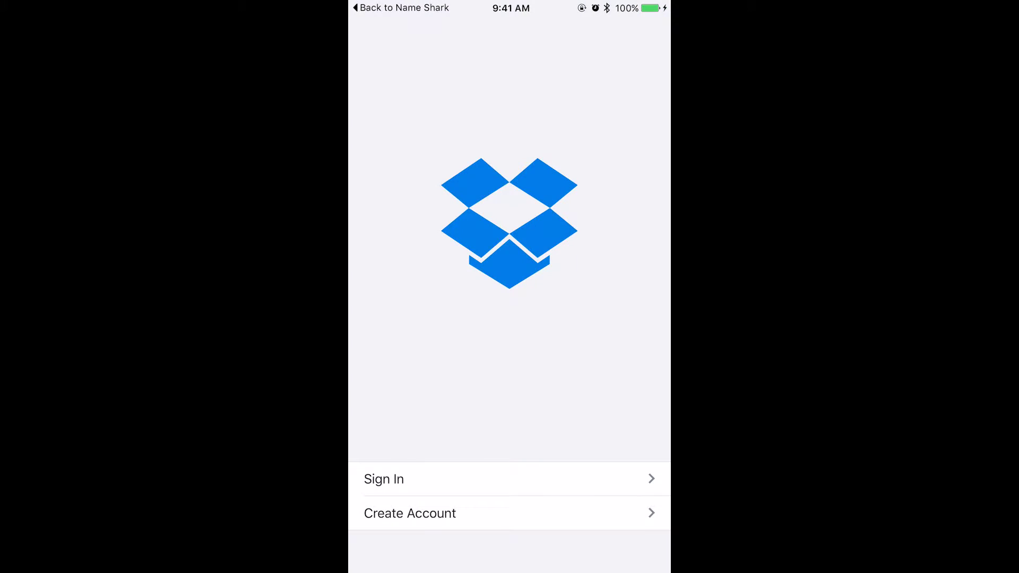
pyautogui.click(383, 479)
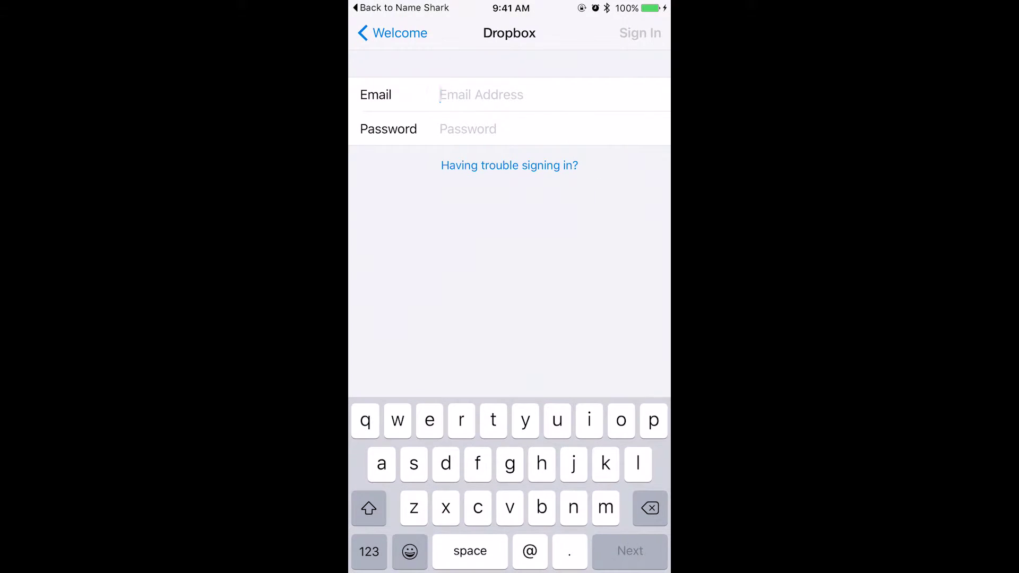
pyautogui.write('j')
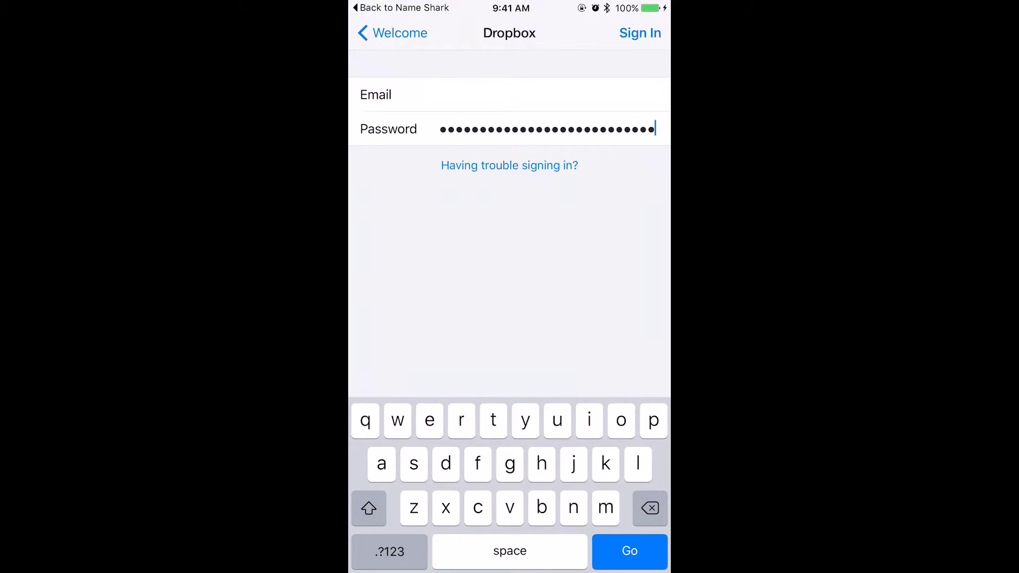
pyautogui.click(640, 33)
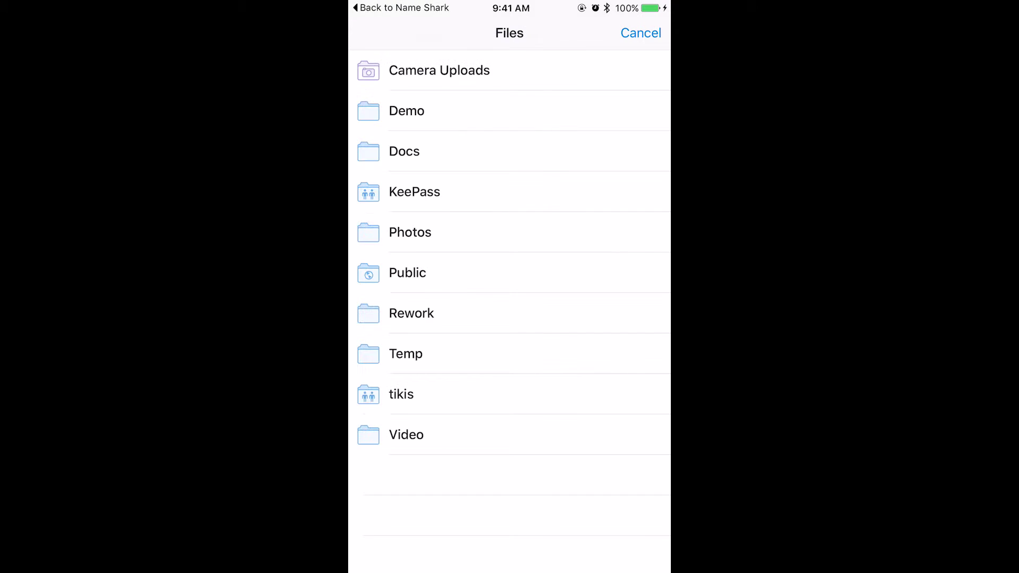
# Import Volunteers.json from Demo and make Volunteers the active group.
pyautogui.click(405, 109)
pyautogui.click(434, 70)
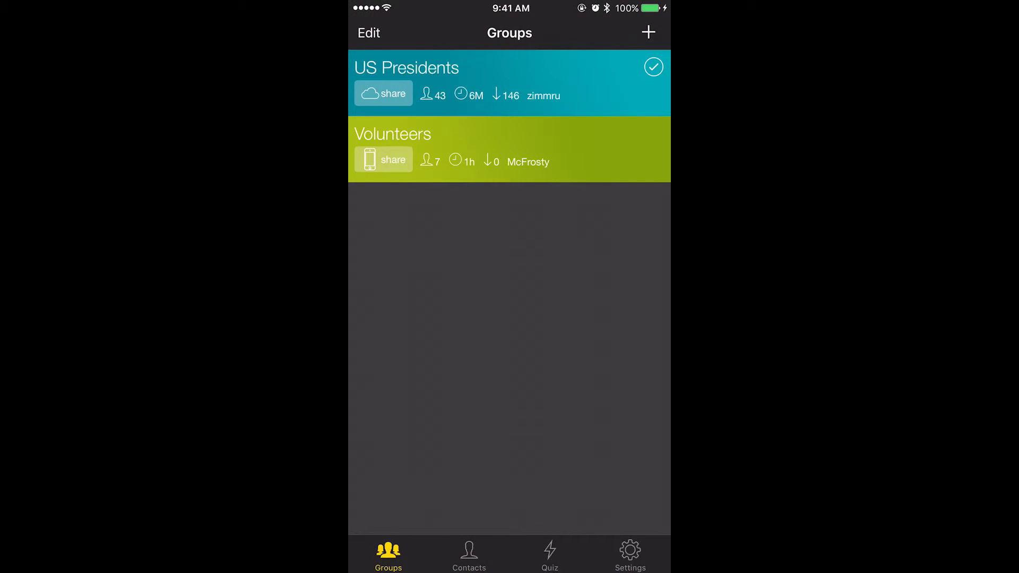
pyautogui.click(510, 135)
pyautogui.scroll(-7, 509, 287)
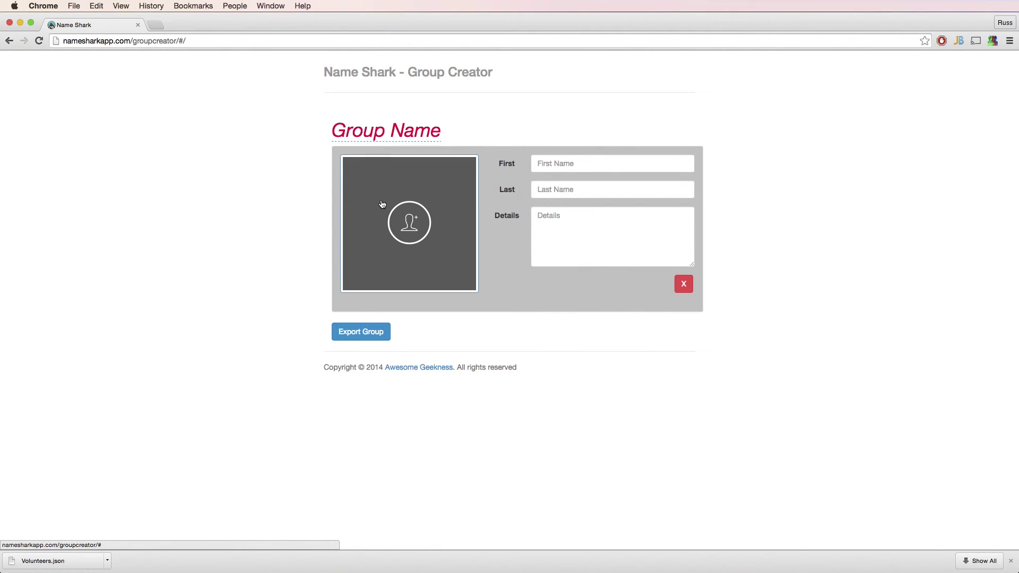
# Open Volunteers.json from Downloads back into the Group Creator.
pyautogui.click(381, 205)
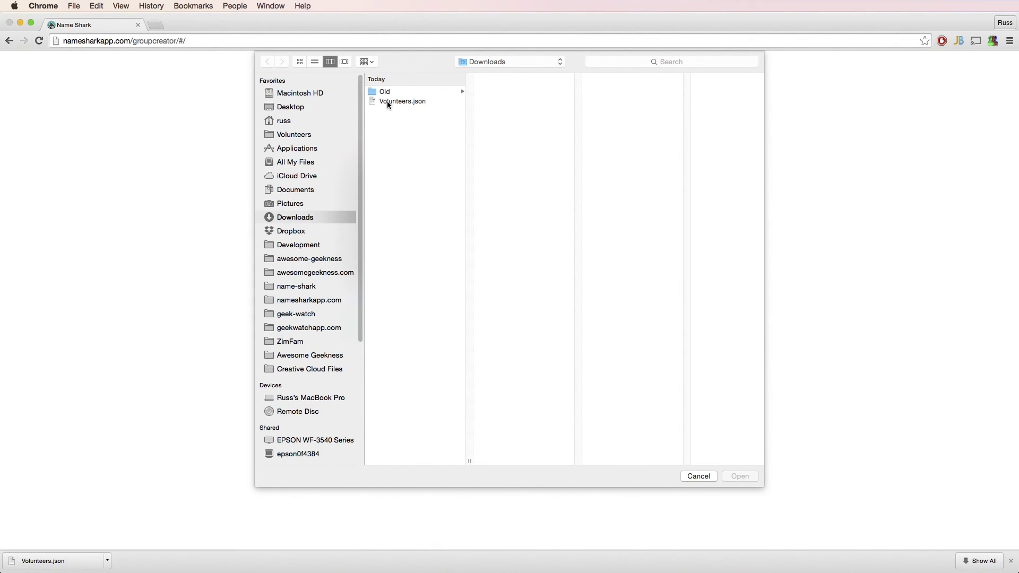
pyautogui.doubleClick(386, 101)
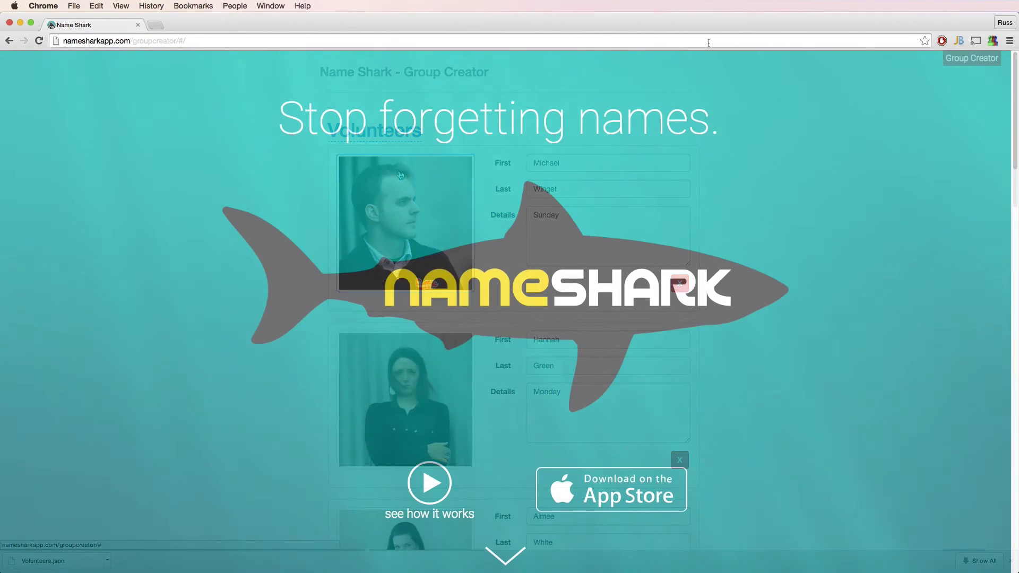